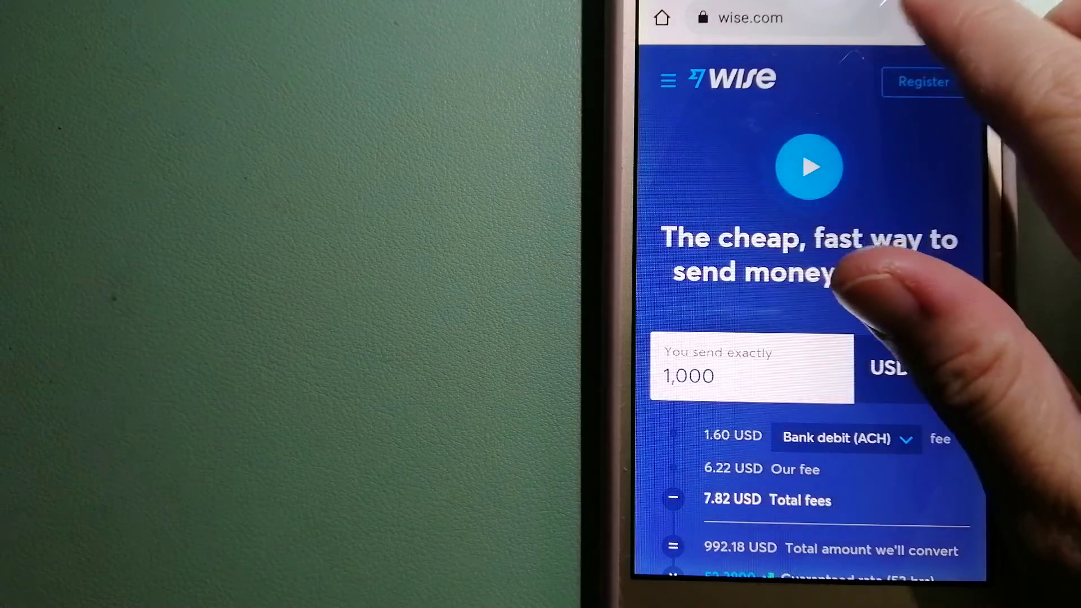
click(915, 18)
- Switch to the PayPal tab to view its home page, then return to the open-tabs overview
click(726, 380)
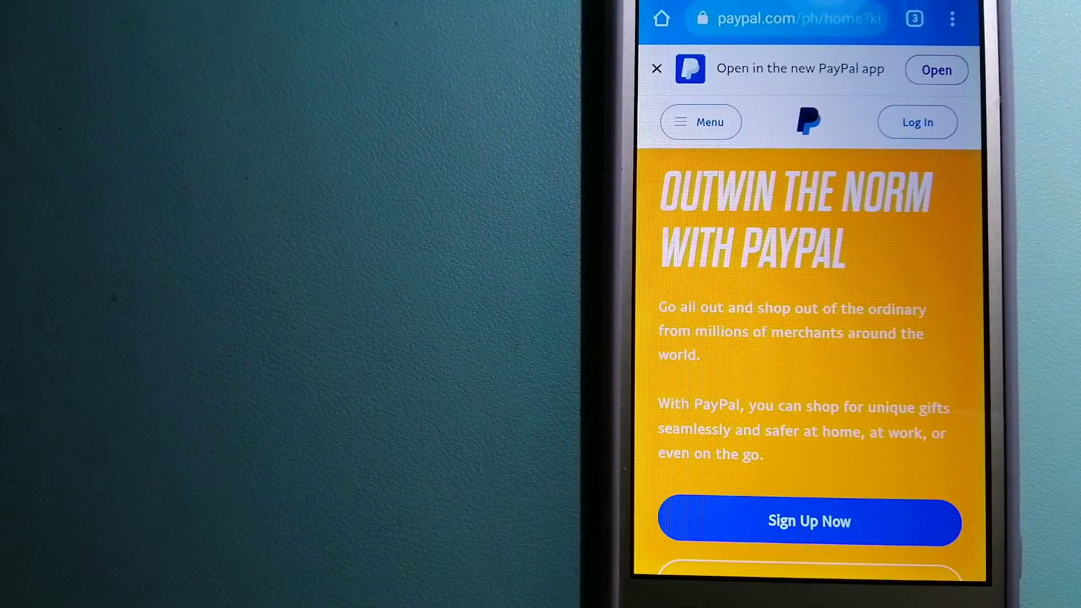
click(914, 18)
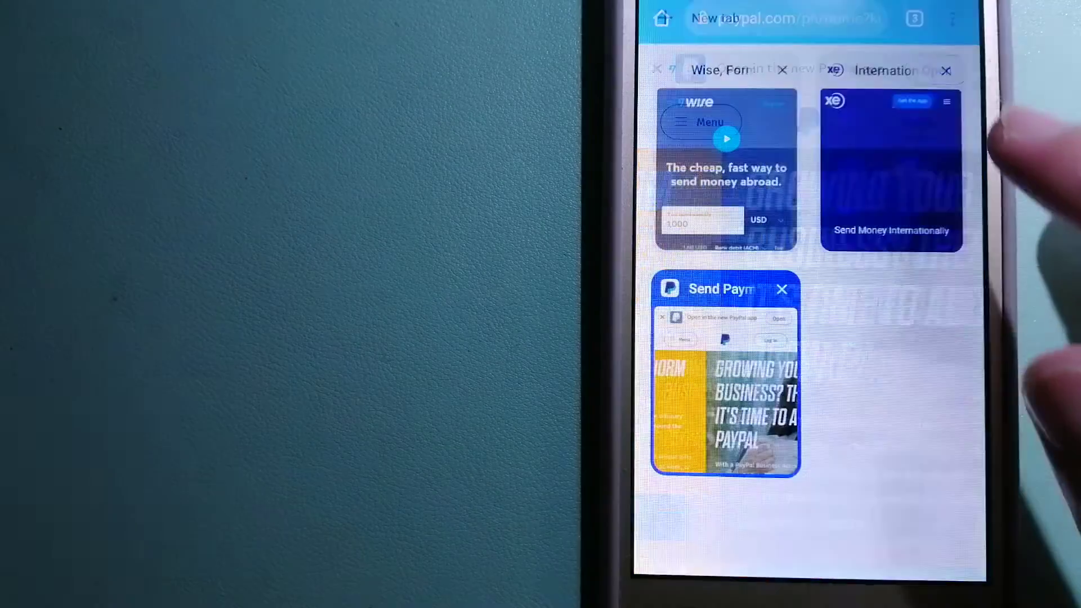